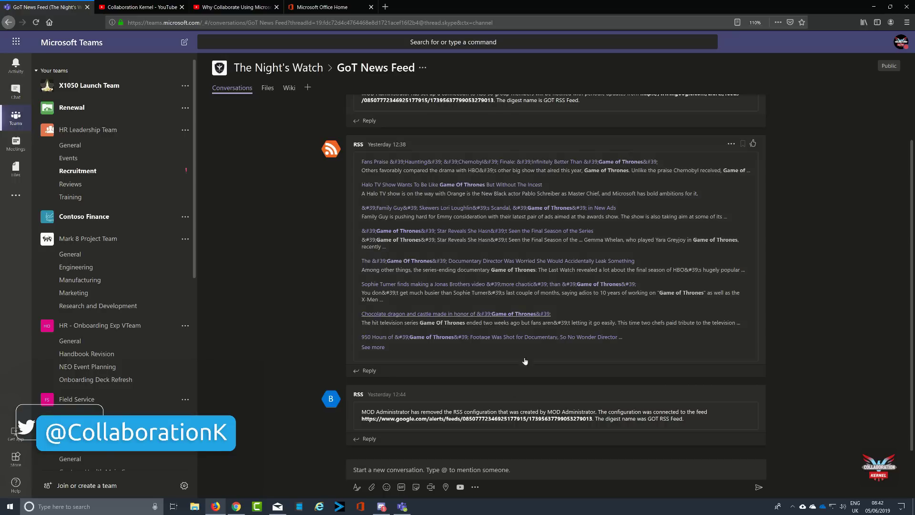
# Post the message "did you see last night's episode ???????" in the GoT News Feed channel.
pyautogui.click(381, 470)
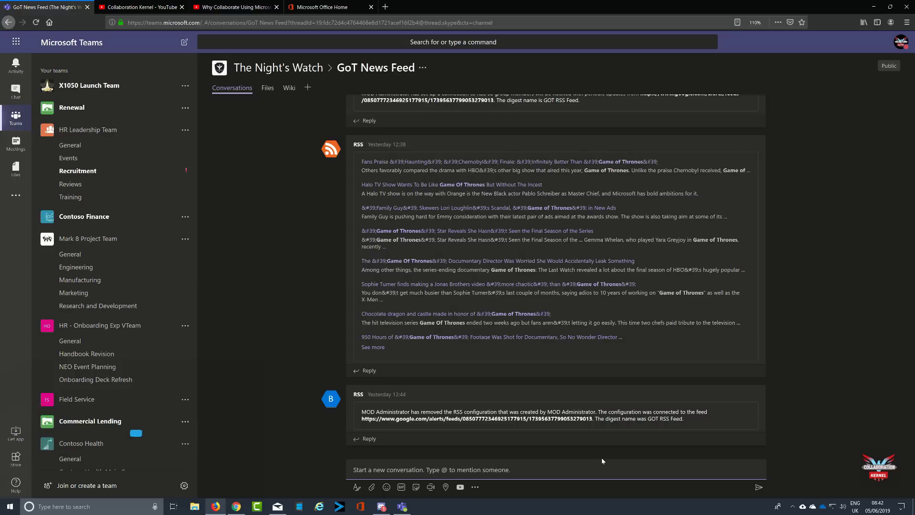
pyautogui.write('did')
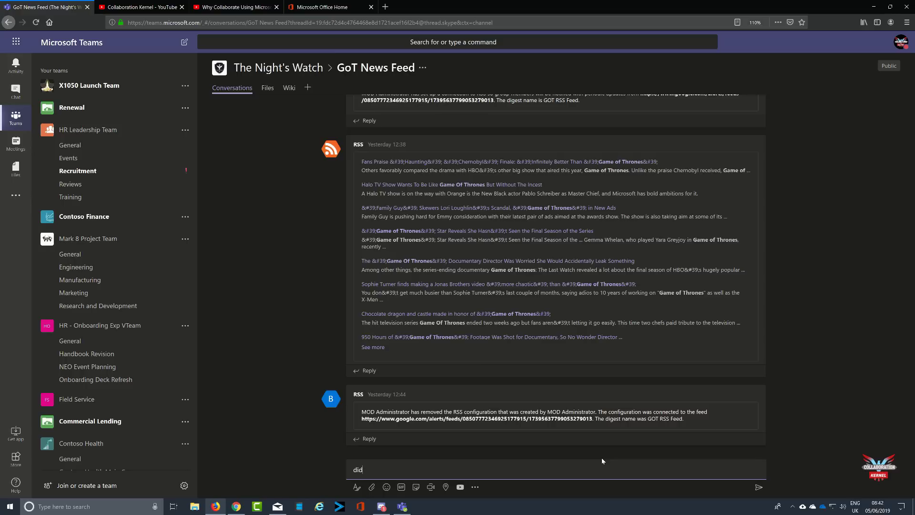
pyautogui.write(" you see last night's episode ???????")
pyautogui.press('Return')
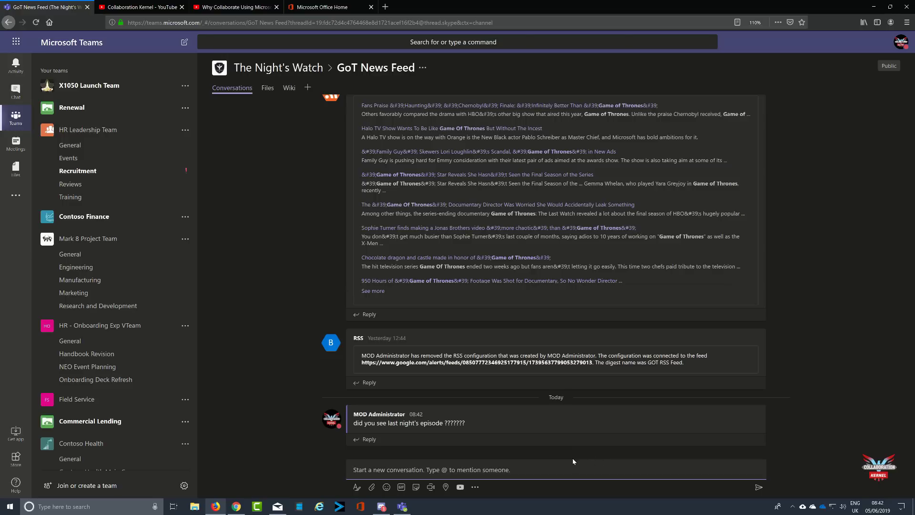
# Expand the new conversation for rich formatting and write the lines Bold, Italic, Underline and Highlight.
pyautogui.click(357, 488)
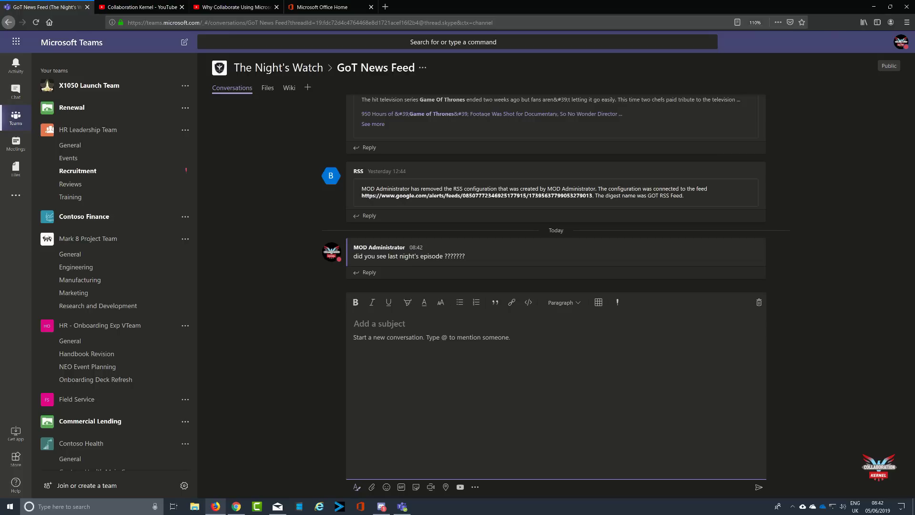
pyautogui.write('Bold ')
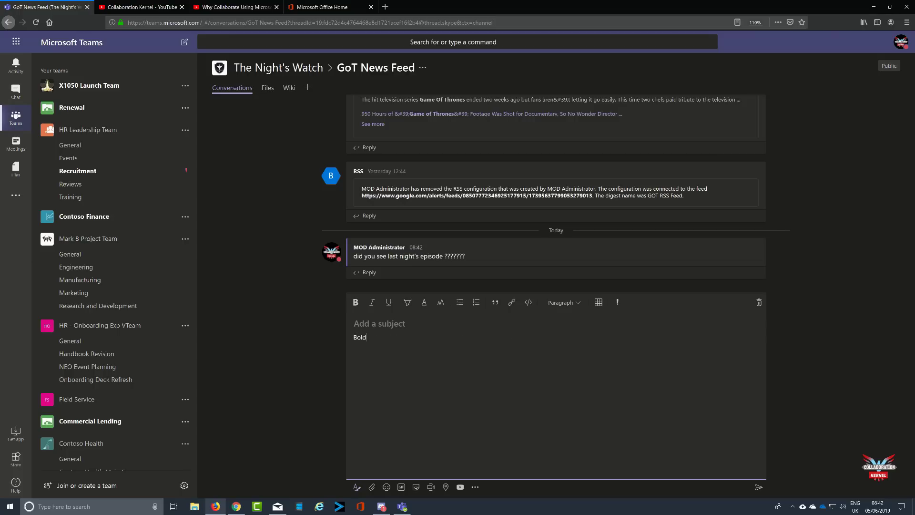
pyautogui.write('Italic')
pyautogui.press('Return')
pyautogui.write('Underline ')
pyautogui.write('High')
pyautogui.write('light')
# Make the word "Bold" bold and the word "Italic" italic in the message.
pyautogui.doubleClick(365, 337)
pyautogui.click(355, 302)
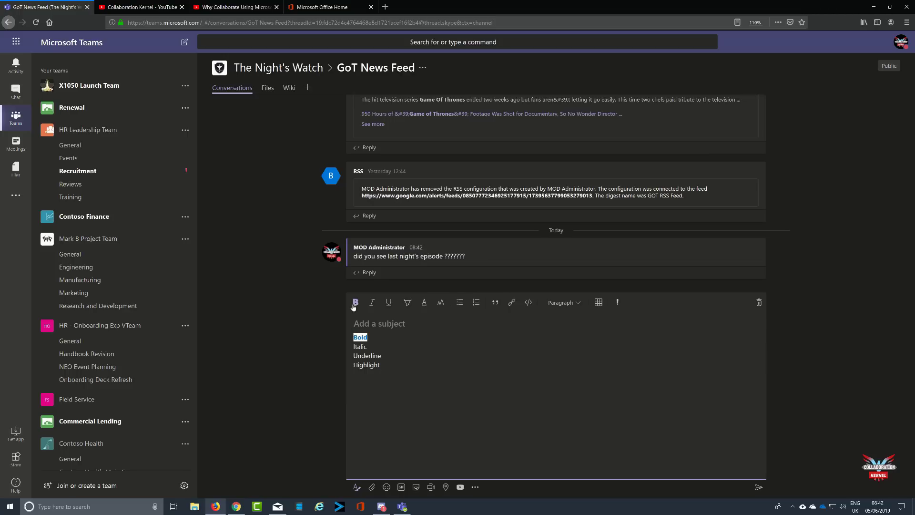
pyautogui.doubleClick(360, 347)
pyautogui.click(371, 303)
# Underline the word "Underline" and highlight the word "Highlight" in yellow.
pyautogui.doubleClick(367, 356)
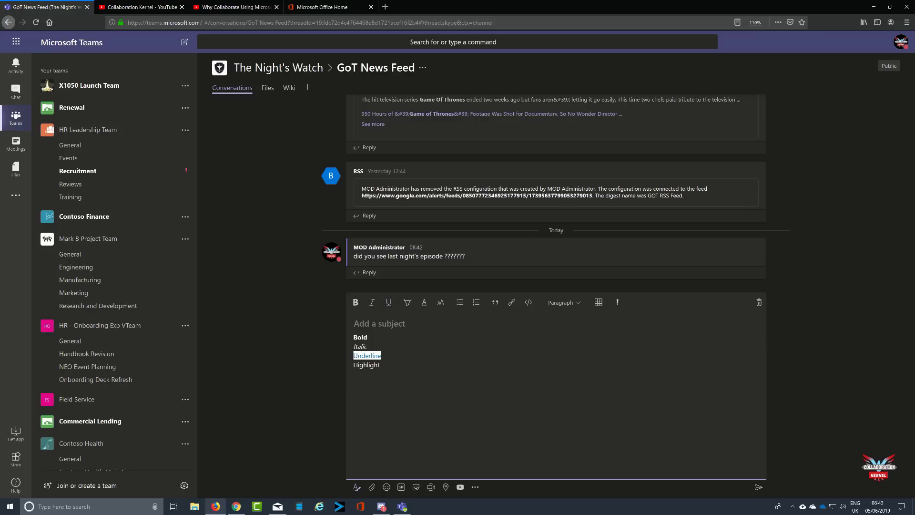
pyautogui.moveTo(380, 365); pyautogui.dragTo(352, 365)
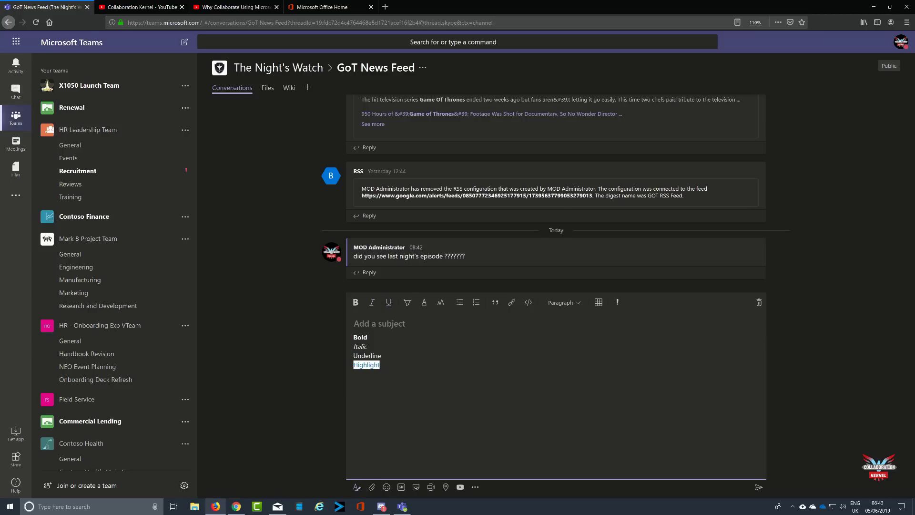
pyautogui.click(408, 304)
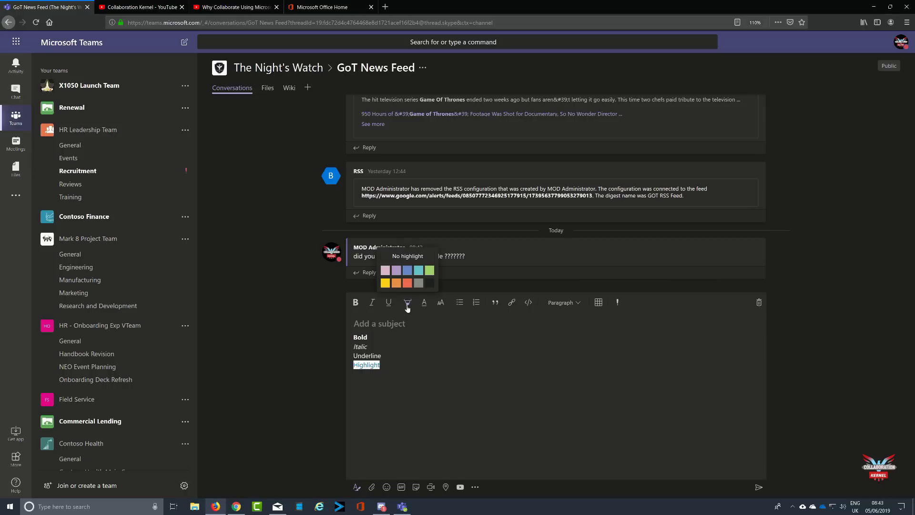
pyautogui.click(386, 285)
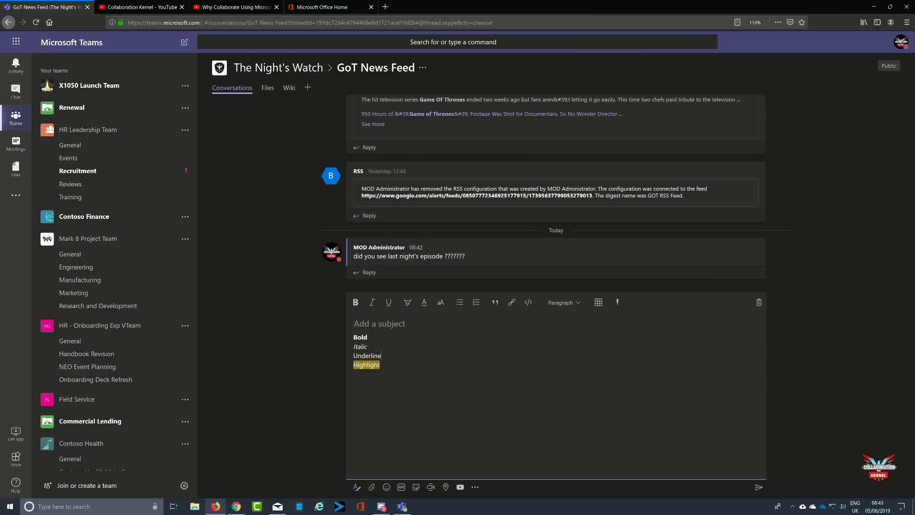
pyautogui.moveTo(381, 356); pyautogui.dragTo(354, 356)
# Add the line "font colour" below the highlighted word and colour its text red.
pyautogui.click(387, 365)
pyautogui.write('font colour')
pyautogui.hotkey('shift', 'Home')
pyautogui.click(424, 306)
pyautogui.click(424, 285)
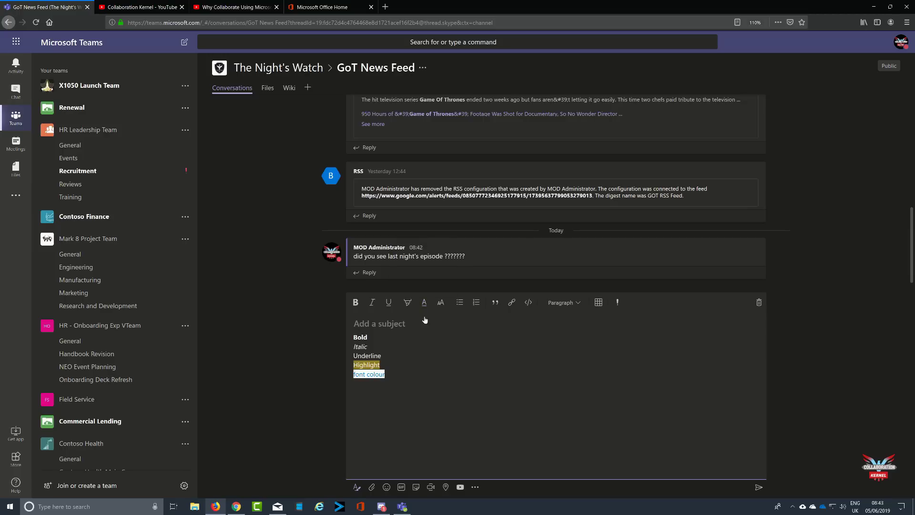
pyautogui.click(412, 356)
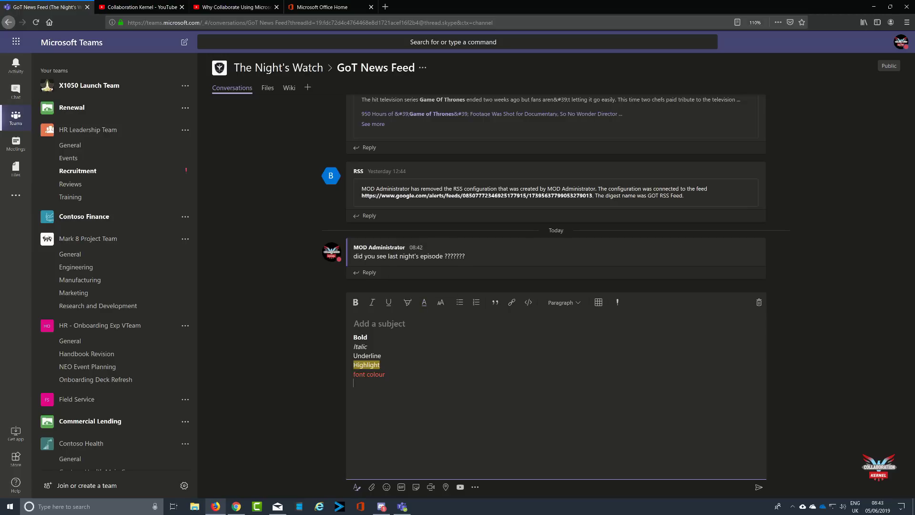
# Add the line "Font Size" below the red text and enlarge its font.
pyautogui.press('Return')
pyautogui.write('Font Size')
pyautogui.hotkey('shift', 'Home')
pyautogui.click(440, 304)
pyautogui.click(430, 261)
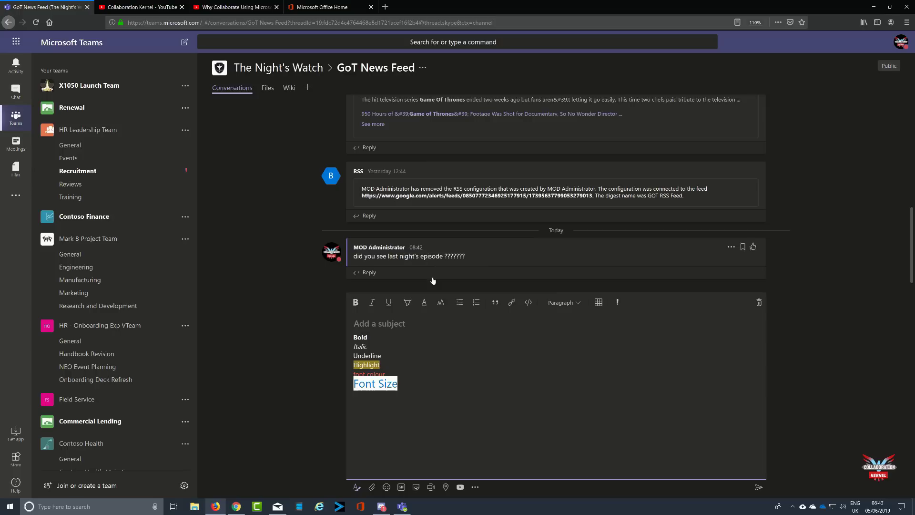
# Highlight the "Font Size" line in red, try a yellow font colour on it, and space it out from the line above.
pyautogui.click(416, 304)
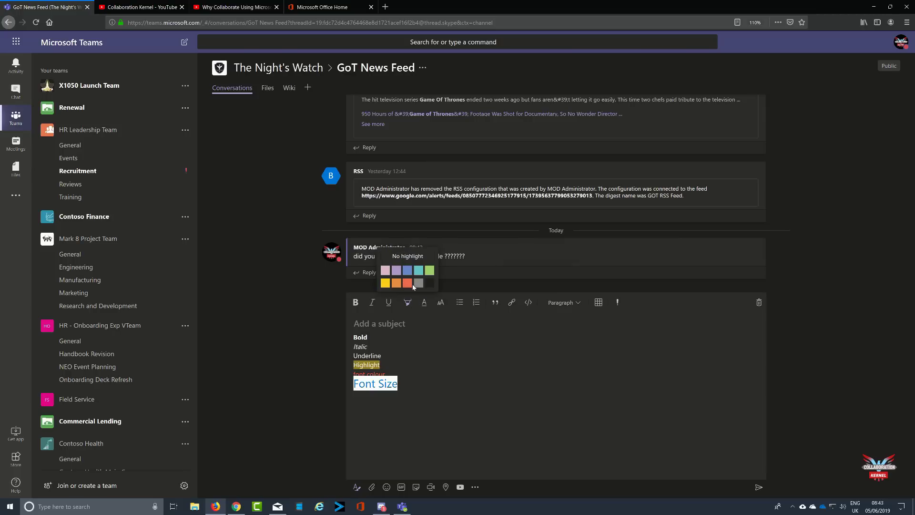
pyautogui.click(408, 284)
pyautogui.click(425, 306)
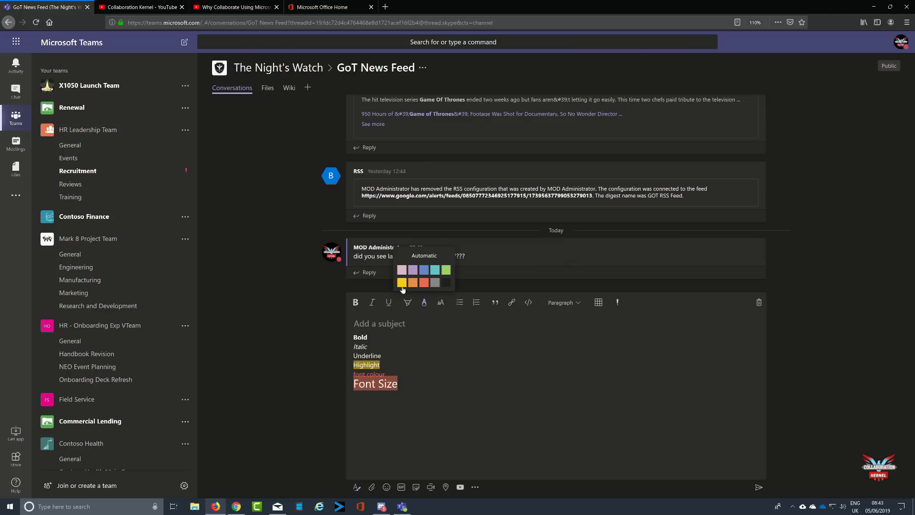
pyautogui.click(402, 284)
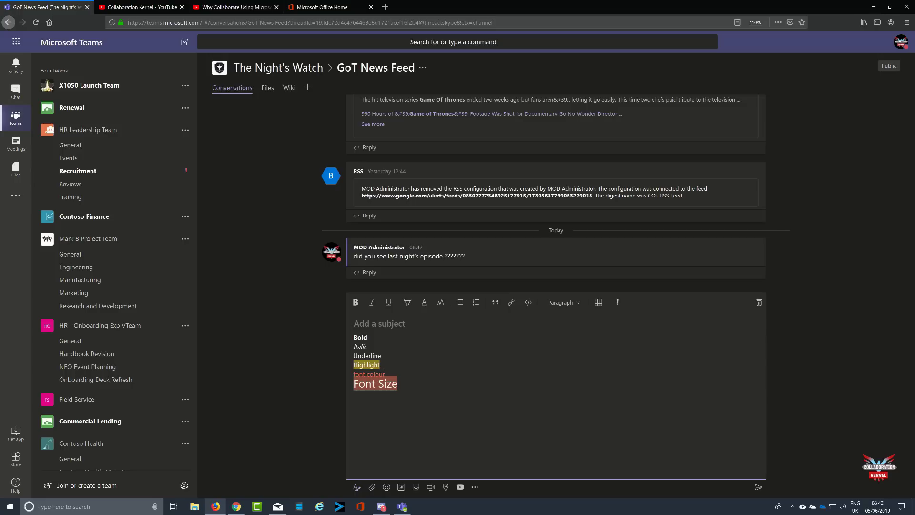
pyautogui.press('Return')
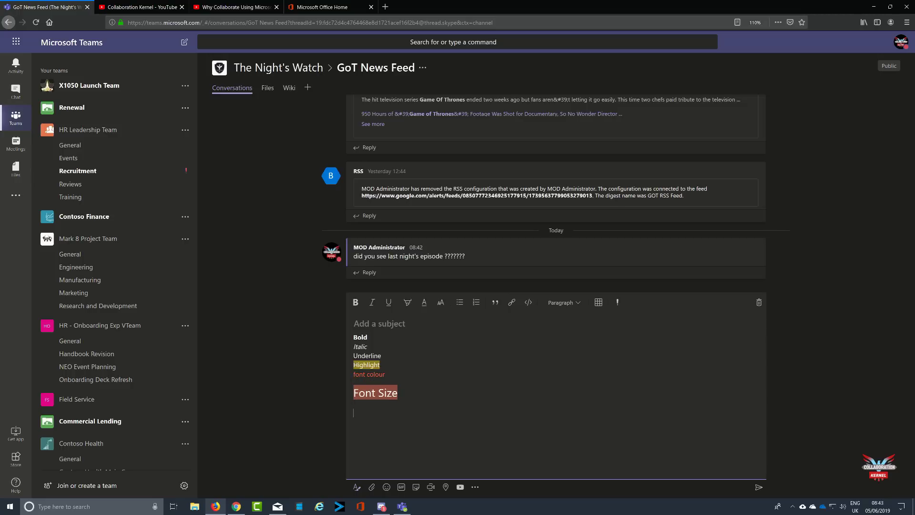
# Turn the Bold, Italic, Underline and Highlight lines into a bulleted list.
pyautogui.moveTo(380, 365); pyautogui.dragTo(354, 336)
pyautogui.click(460, 302)
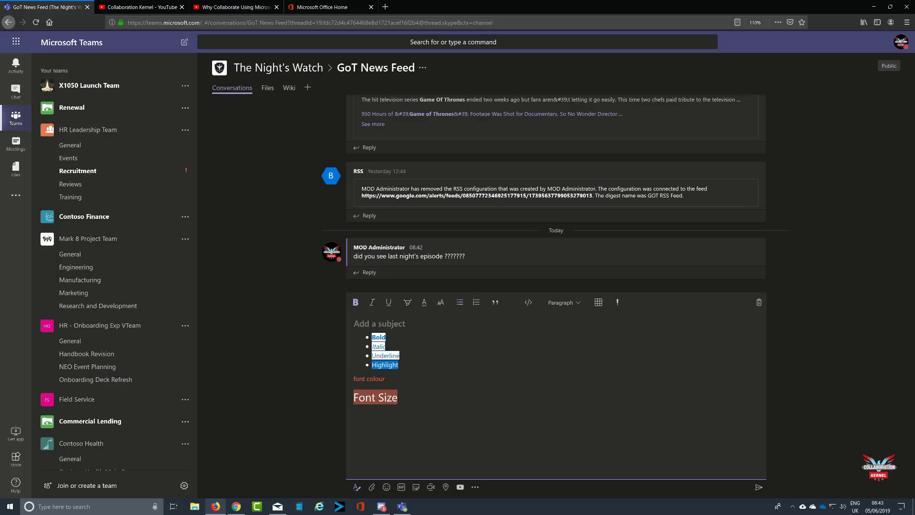
pyautogui.click(415, 399)
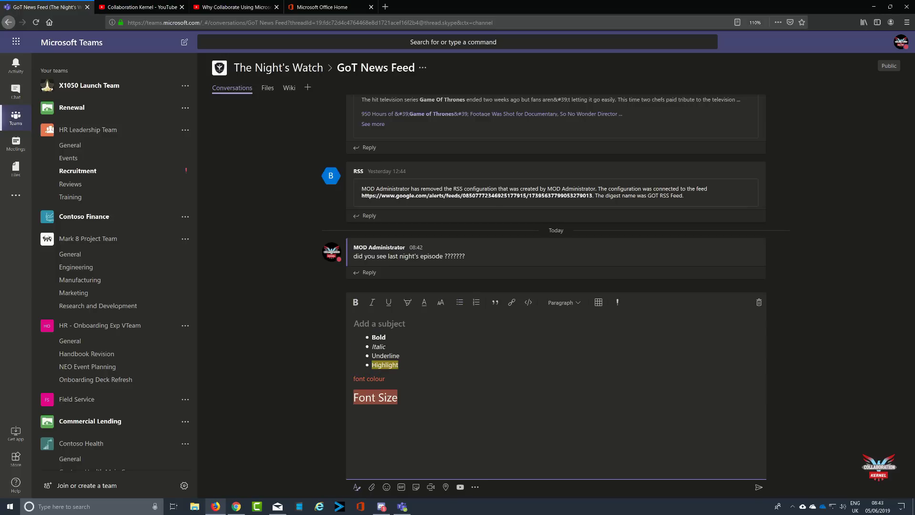
# Add the lines test 1, test 2 and test 3 below "Font Size" as a numbered list.
pyautogui.write('est 1')
pyautogui.press('Return')
pyautogui.write('test 2')
pyautogui.press('Return')
pyautogui.write('test 3')
pyautogui.hotkey('shift', 'Up')
pyautogui.hotkey('shift', 'Up')
pyautogui.hotkey('shift', 'Up')
pyautogui.click(475, 304)
# Add a quote block below the numbered list reading "with great power comes great responsibility".
pyautogui.press('Down')
pyautogui.click(495, 304)
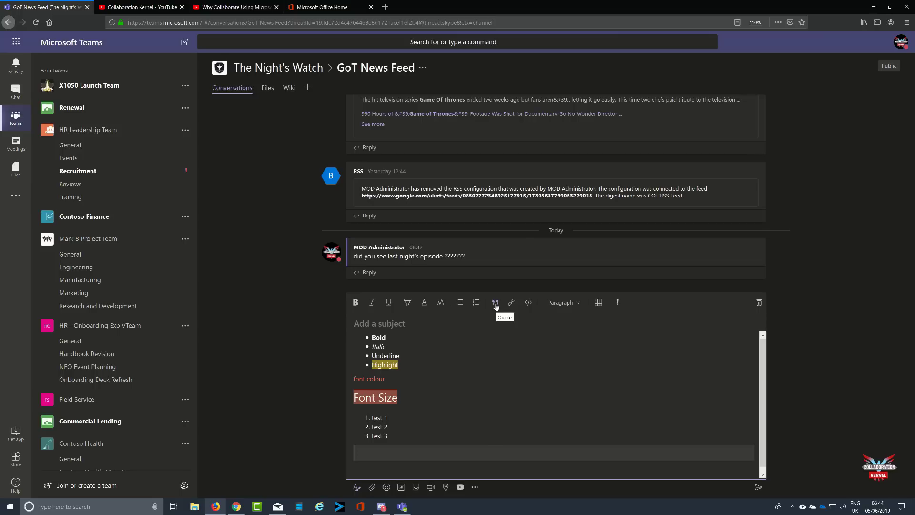
pyautogui.write('with greatp')
pyautogui.press('BackSpace')
pyautogui.write('power comes great responsibility')
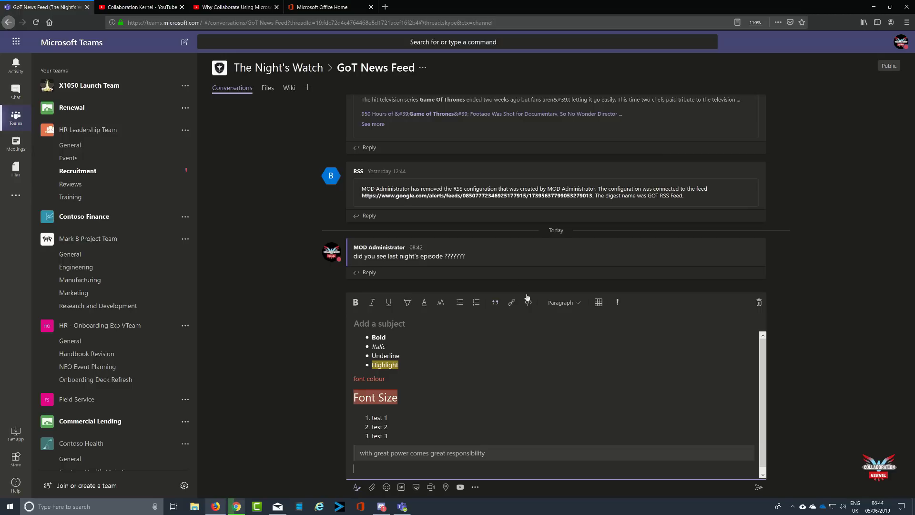
pyautogui.click(495, 302)
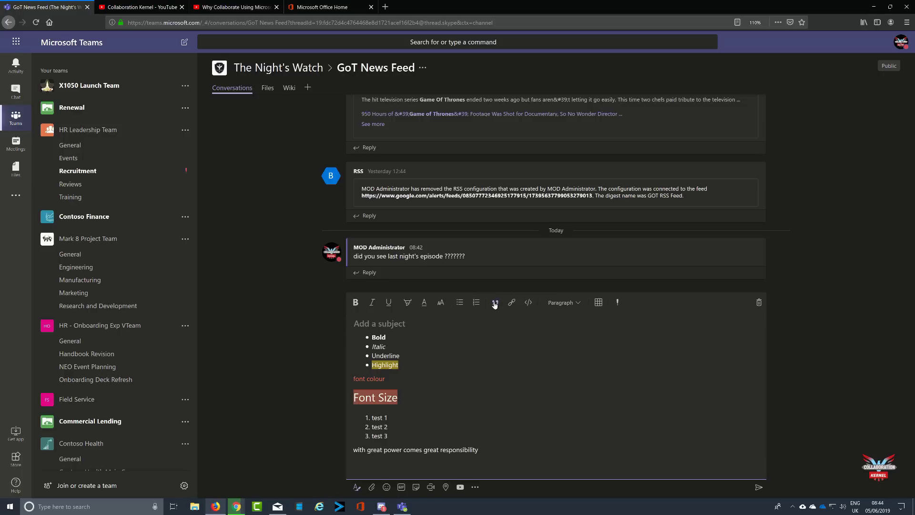
pyautogui.click(495, 302)
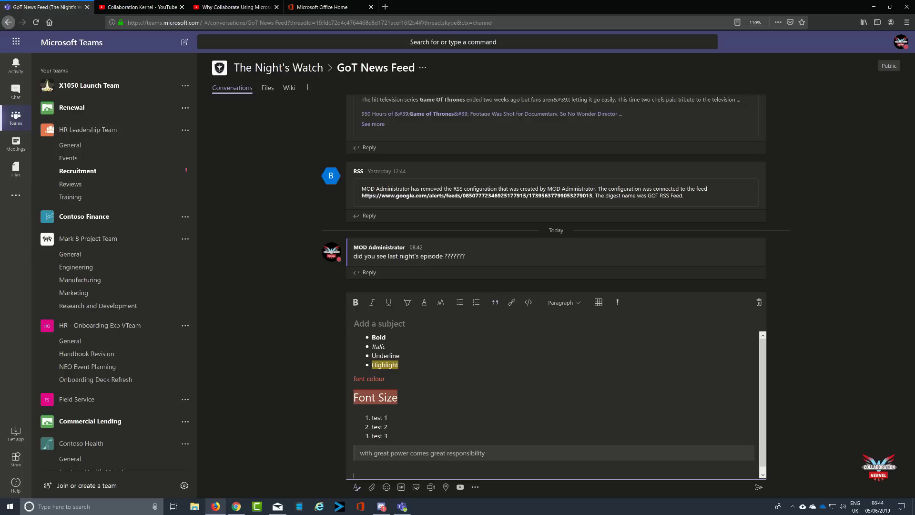
pyautogui.click(512, 302)
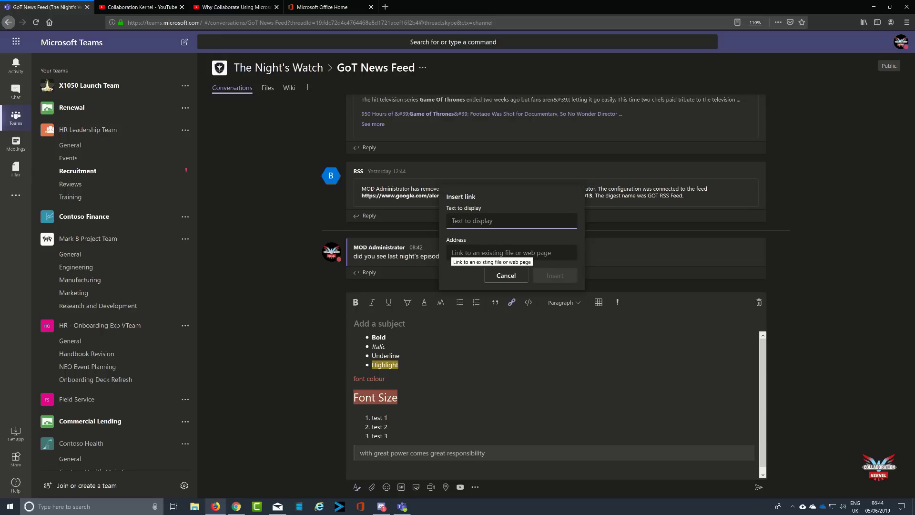
pyautogui.write('Check out the Collaboration Kernel')
pyautogui.click(476, 252)
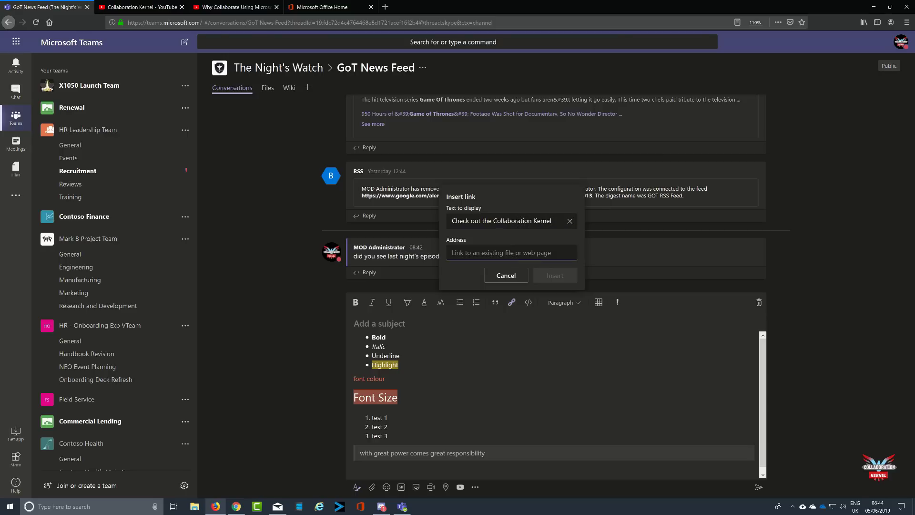
pyautogui.write('www.collaborationkernel.com')
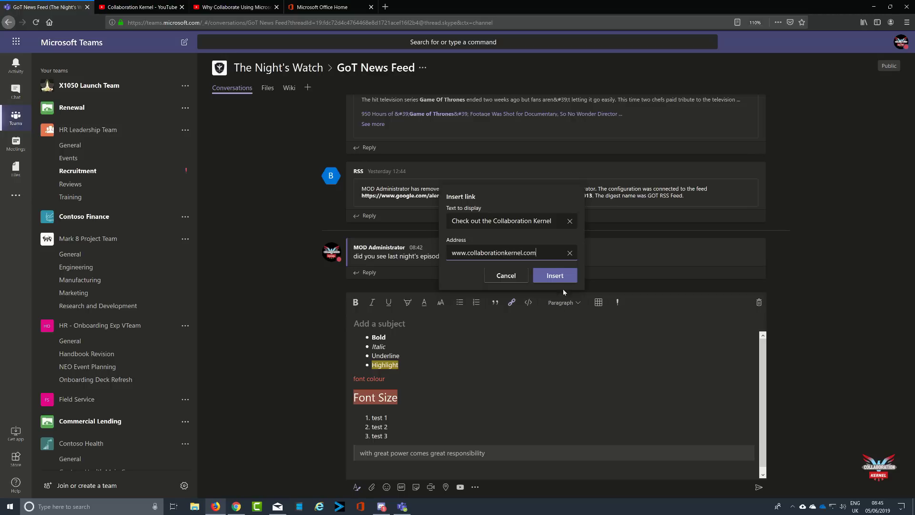
pyautogui.click(560, 280)
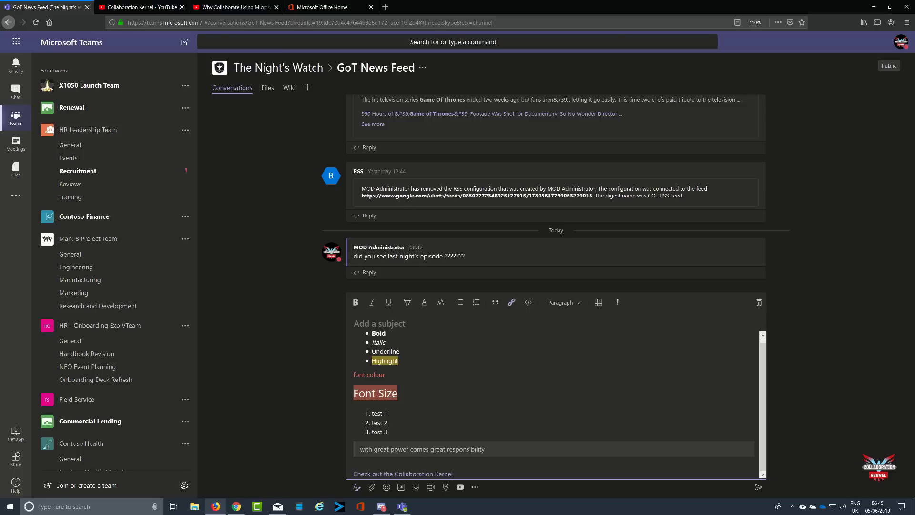
pyautogui.press('Return')
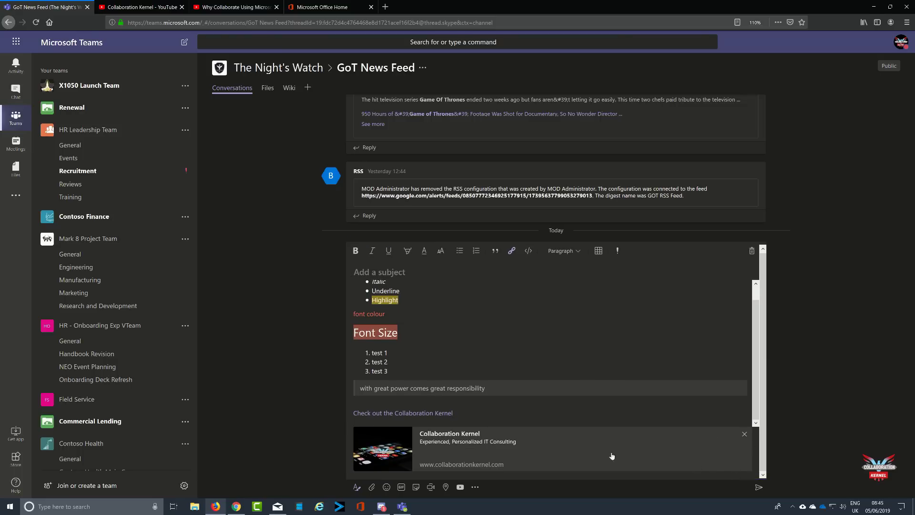
# Look at the link preview, the code snippet editor and the available paragraph styles.
pyautogui.moveTo(560, 455); pyautogui.dragTo(561, 435)
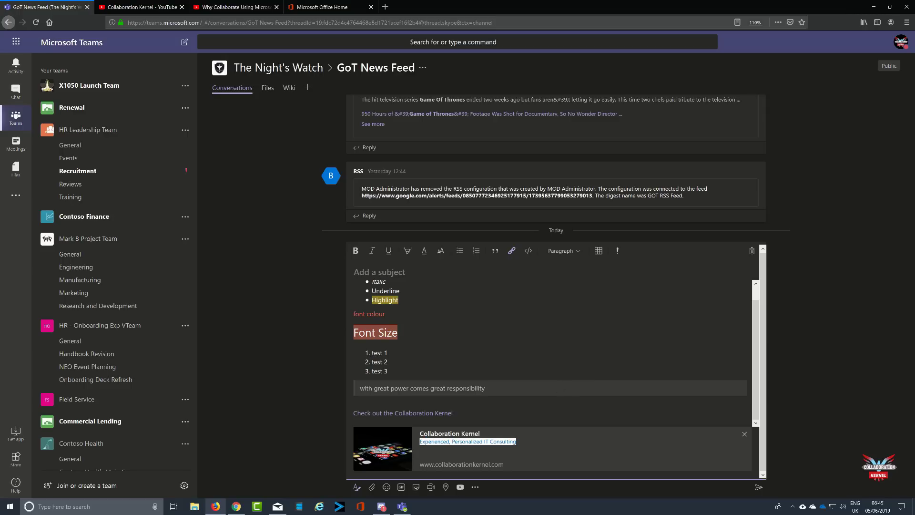
pyautogui.click(557, 333)
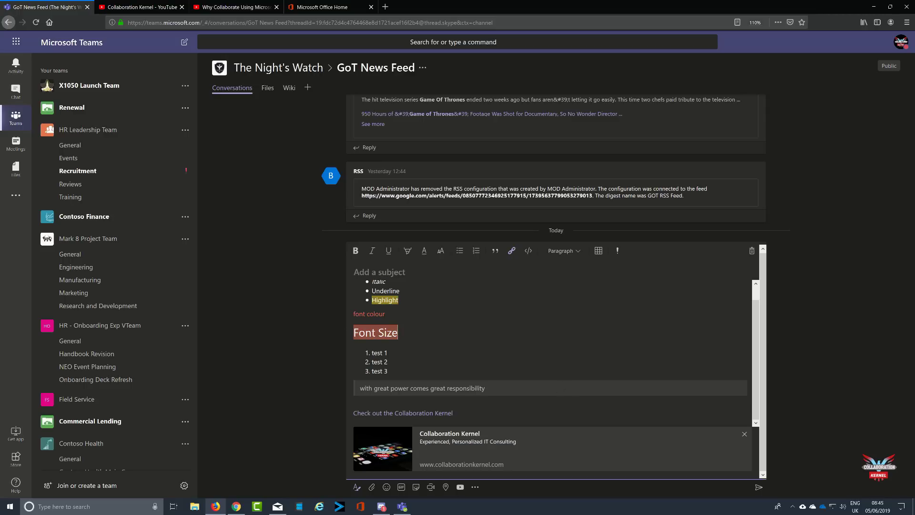
pyautogui.click(529, 251)
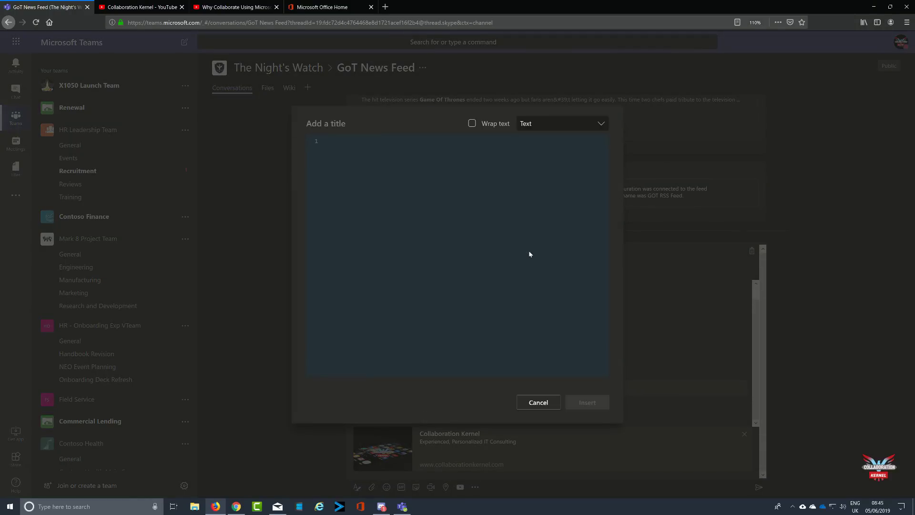
pyautogui.click(539, 403)
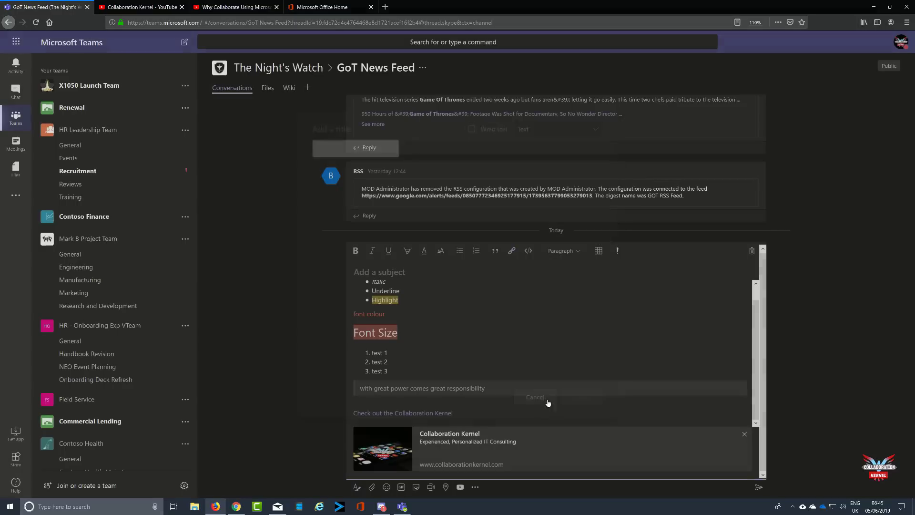
pyautogui.click(577, 252)
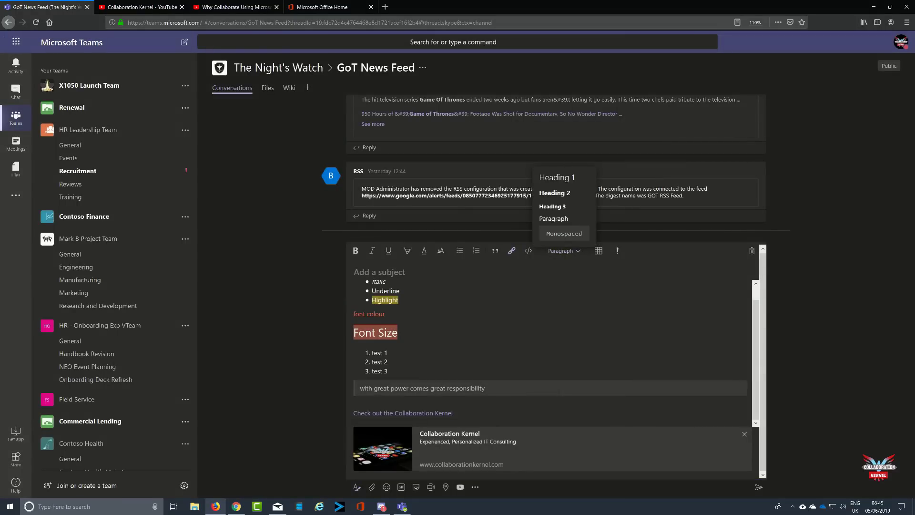
# Enter "Formatting of comments in Text" as the subject of the post.
pyautogui.click(453, 280)
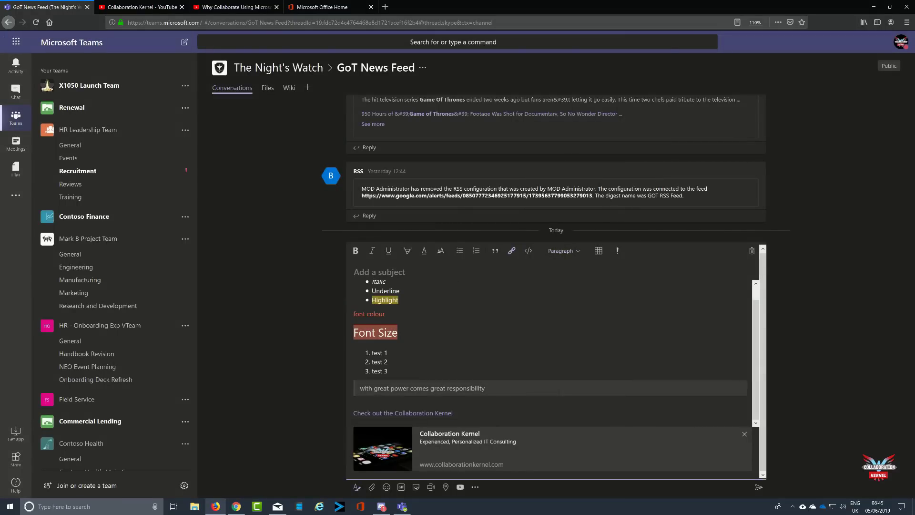
pyautogui.write('Formatting of comments in T')
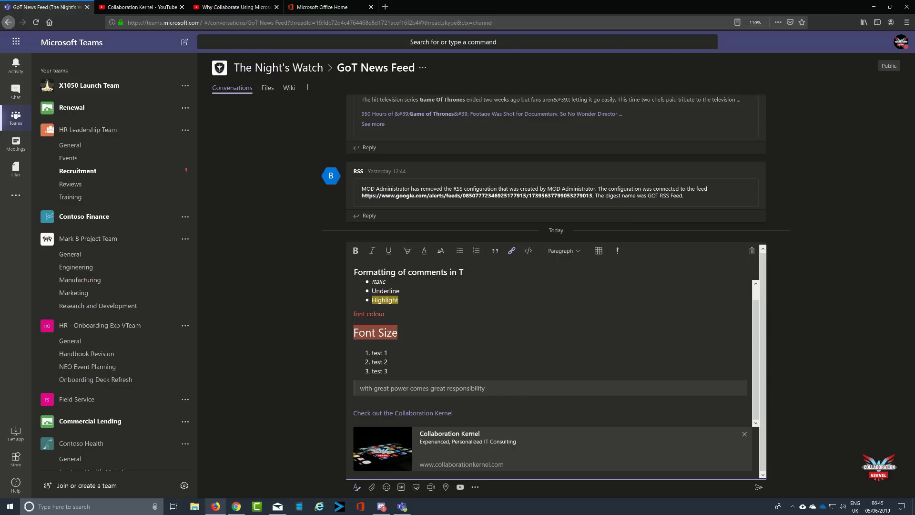
pyautogui.write('ext')
# Try the Heading 1 and Heading 3 paragraph styles with the subject text selected.
pyautogui.hotkey('shift', 'Home')
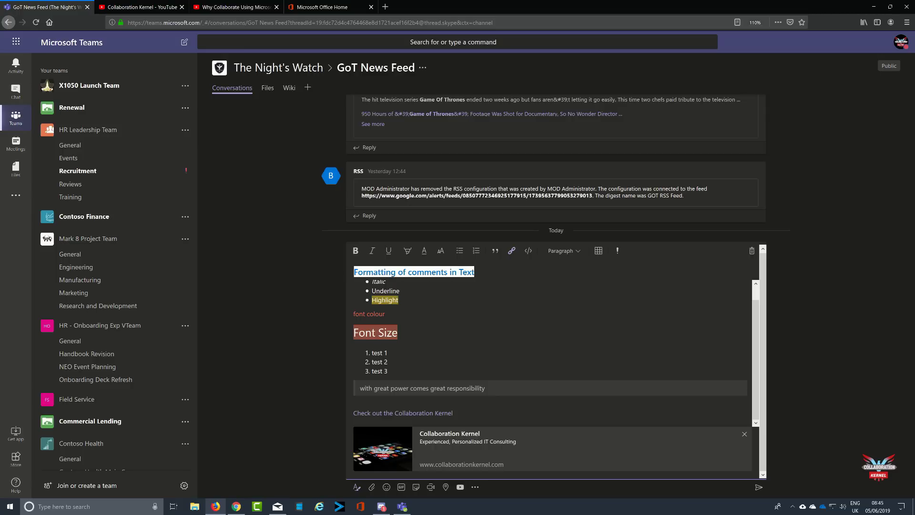
pyautogui.click(578, 251)
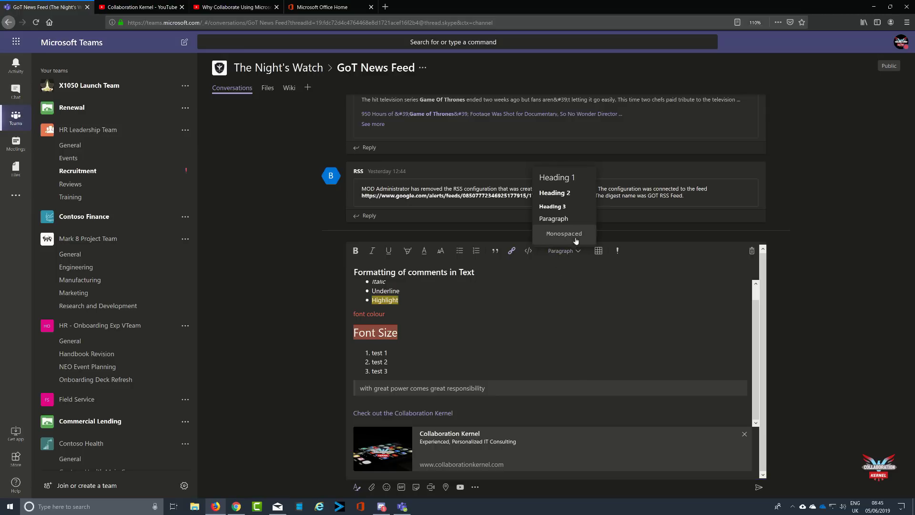
pyautogui.click(557, 178)
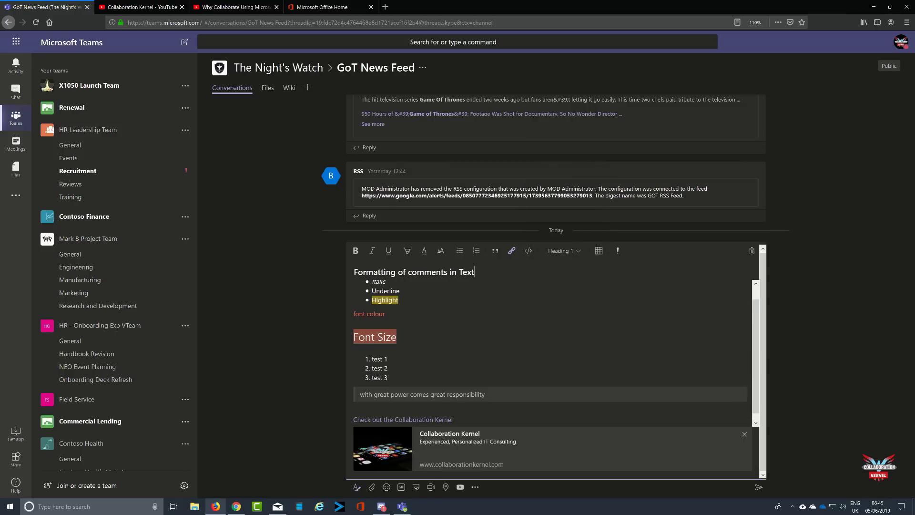
pyautogui.moveTo(475, 271); pyautogui.dragTo(353, 271)
pyautogui.click(552, 252)
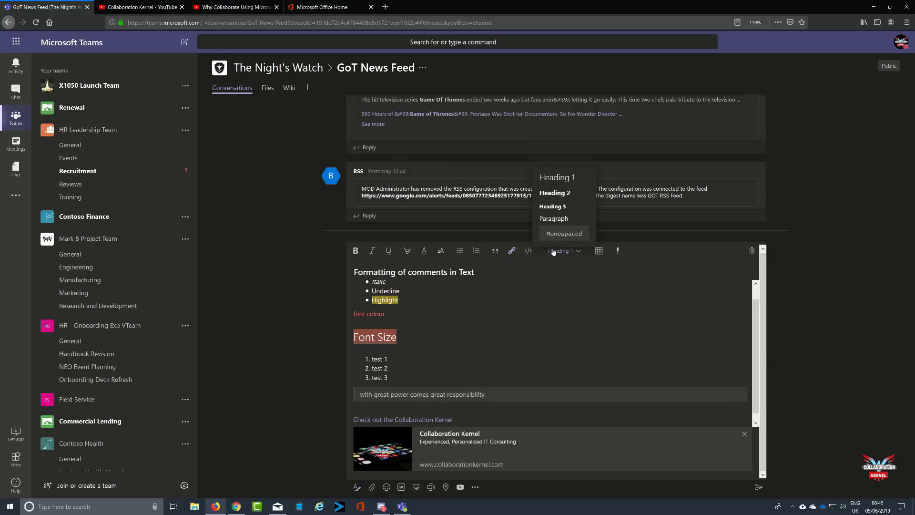
pyautogui.click(552, 206)
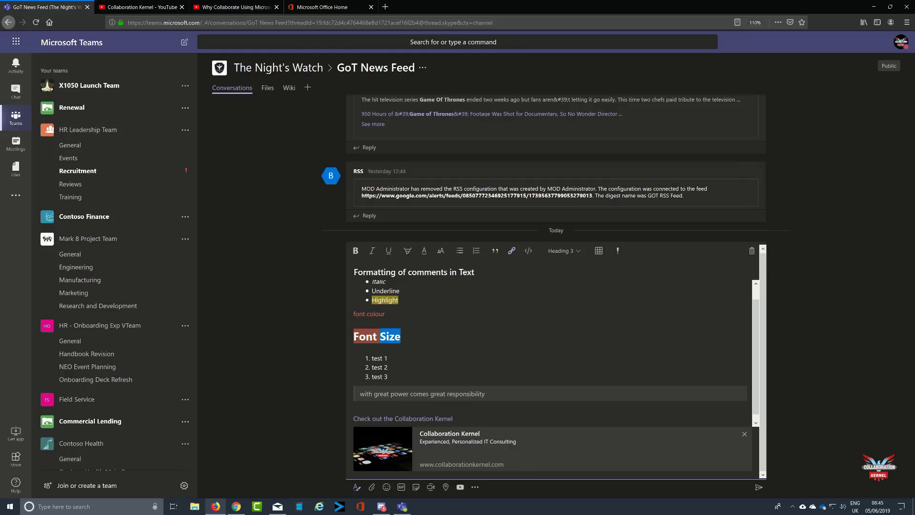
# Reselect the subject text and set the paragraph style back to Heading 1.
pyautogui.moveTo(372, 336); pyautogui.dragTo(355, 336)
pyautogui.click(354, 272)
pyautogui.moveTo(474, 272); pyautogui.dragTo(353, 272)
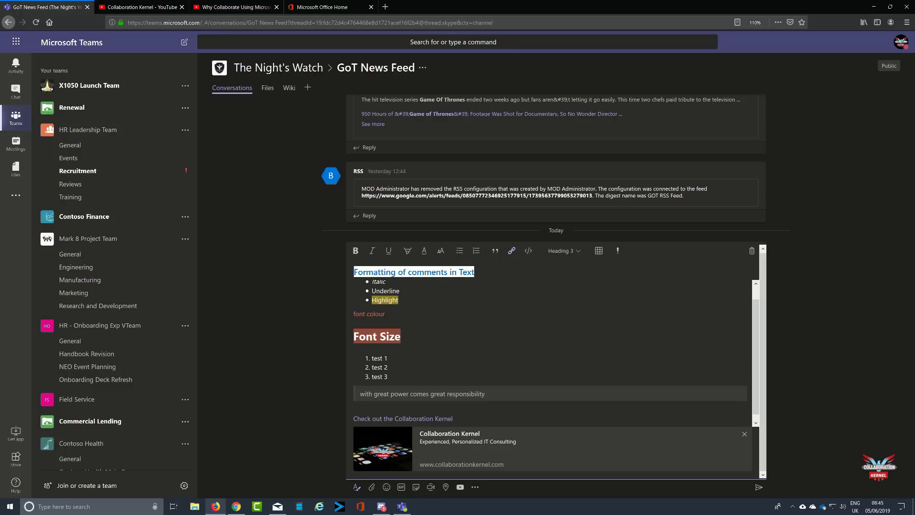
pyautogui.click(575, 251)
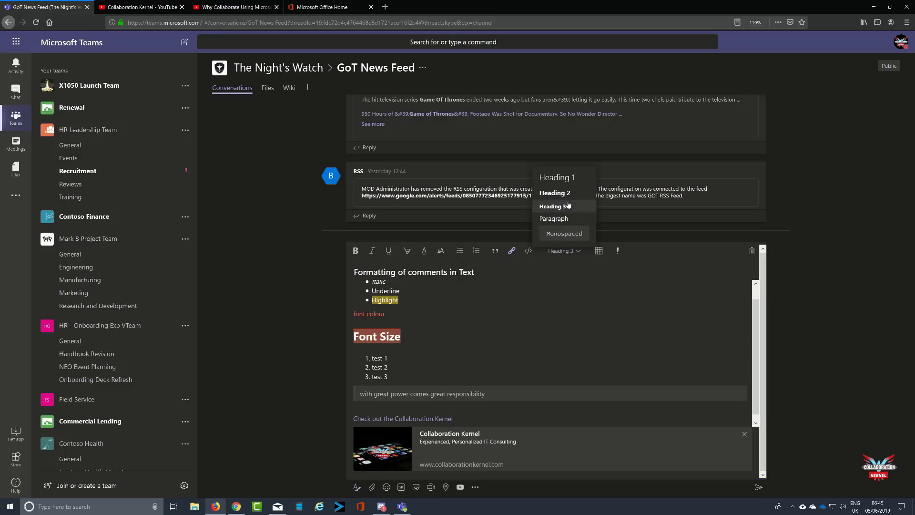
pyautogui.click(568, 179)
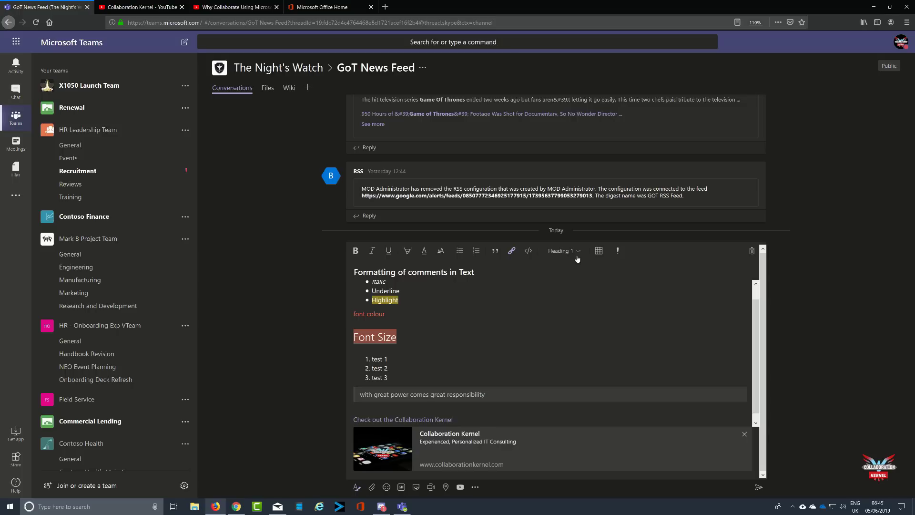
# Add the line "let us use a table" below "font colour" and insert a 5x4 table under it.
pyautogui.click(602, 251)
pyautogui.click(385, 314)
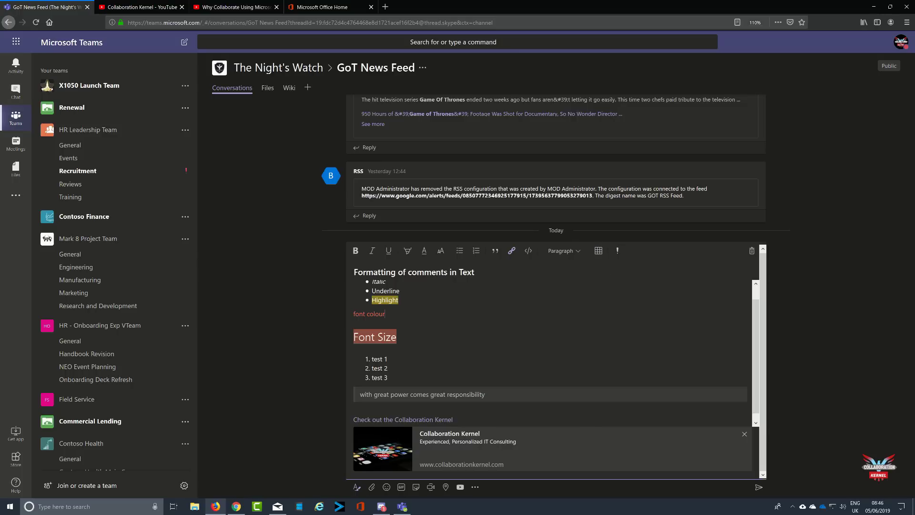
pyautogui.press('Return')
pyautogui.write('let us ')
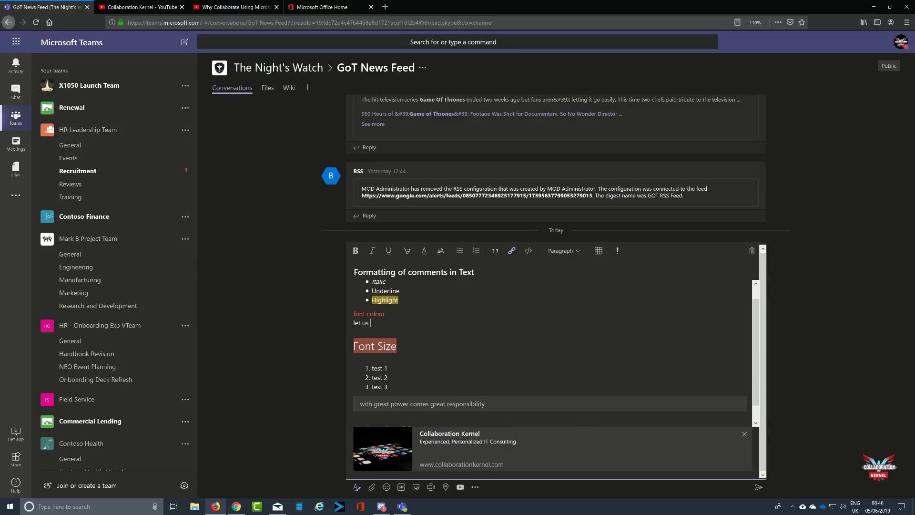
pyautogui.write('use a table')
pyautogui.press('Return')
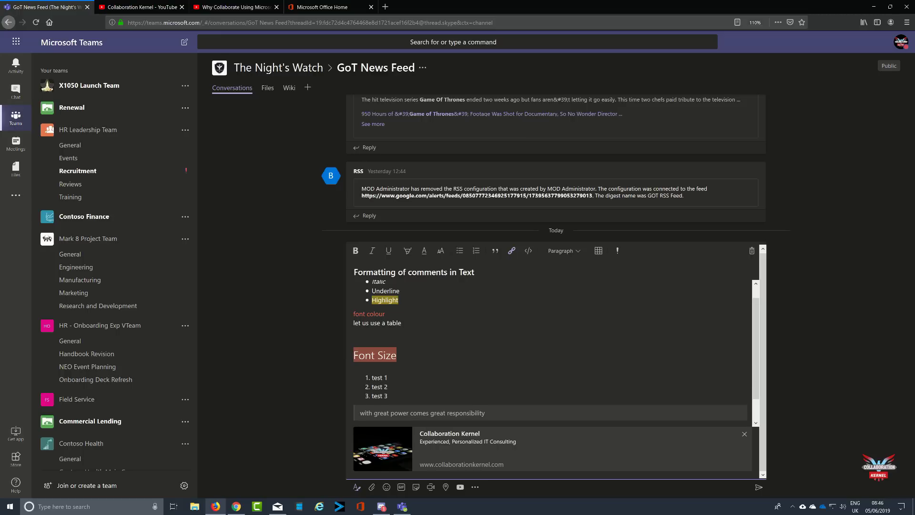
pyautogui.click(599, 251)
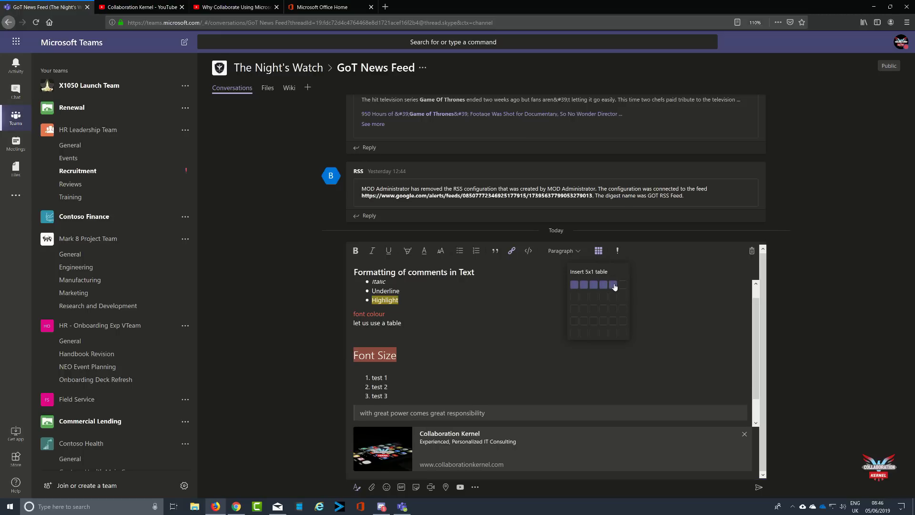
pyautogui.click(614, 324)
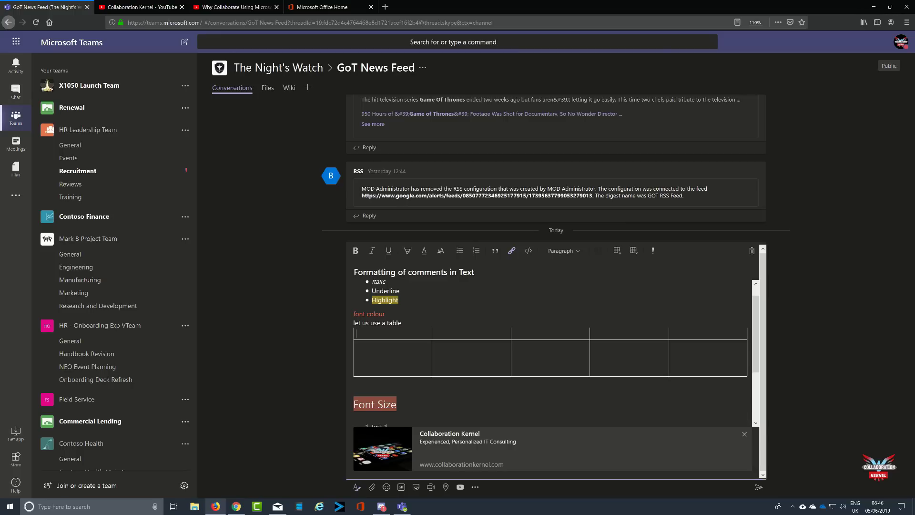
# Fill the first three header cells of the table with name, starter choice and main meal.
pyautogui.write('naem')
pyautogui.write('me')
pyautogui.press('Tab')
pyautogui.write('al')
pyautogui.press('BackSpace')
pyautogui.press('BackSpace')
pyautogui.write('starter choice')
pyautogui.press('Tab')
pyautogui.write('main mea')
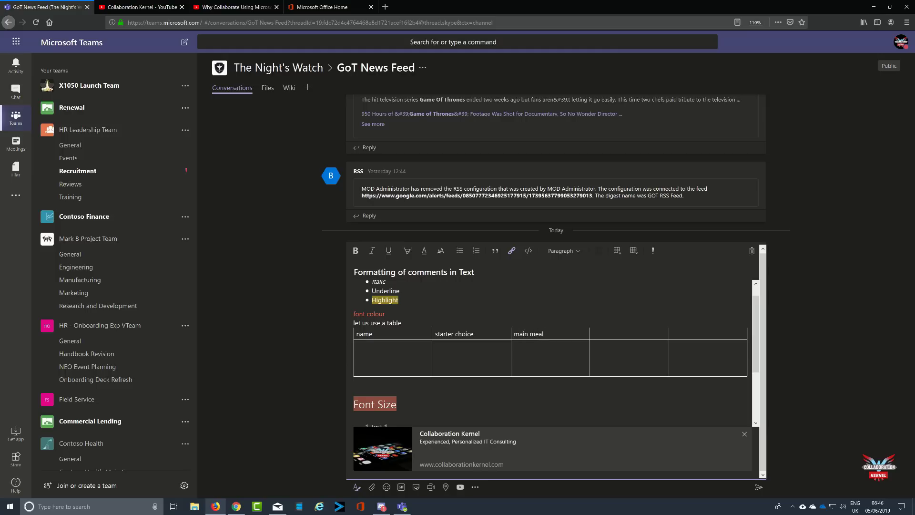